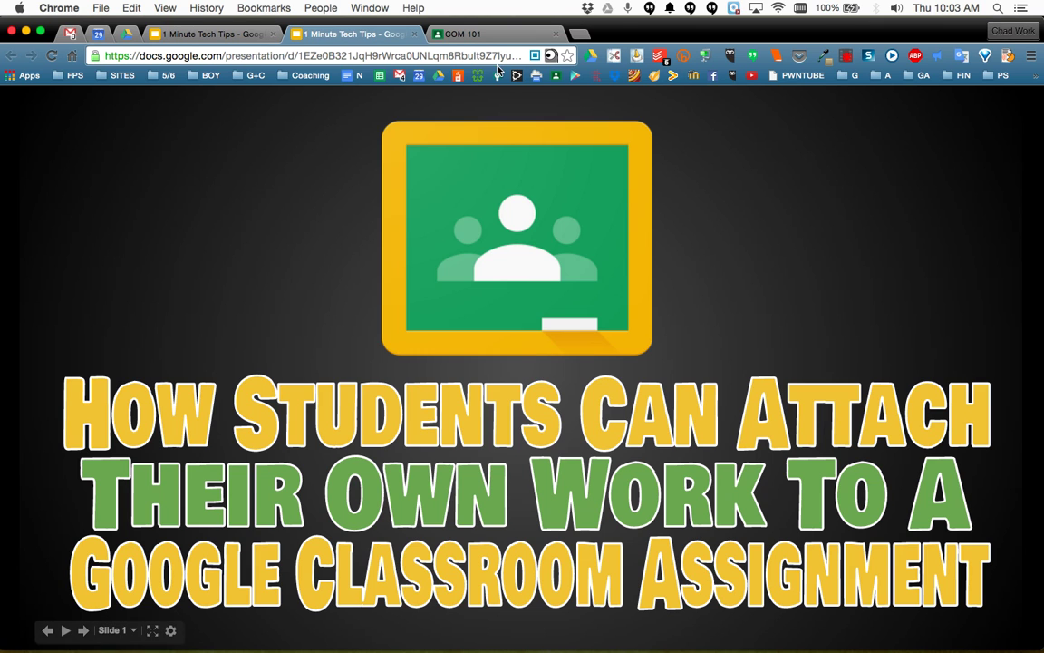
- Switch to the COM 101 tab showing the draft Gather & Synthesize Assessment
{"action": "key", "text": "ctrl+Tab"}
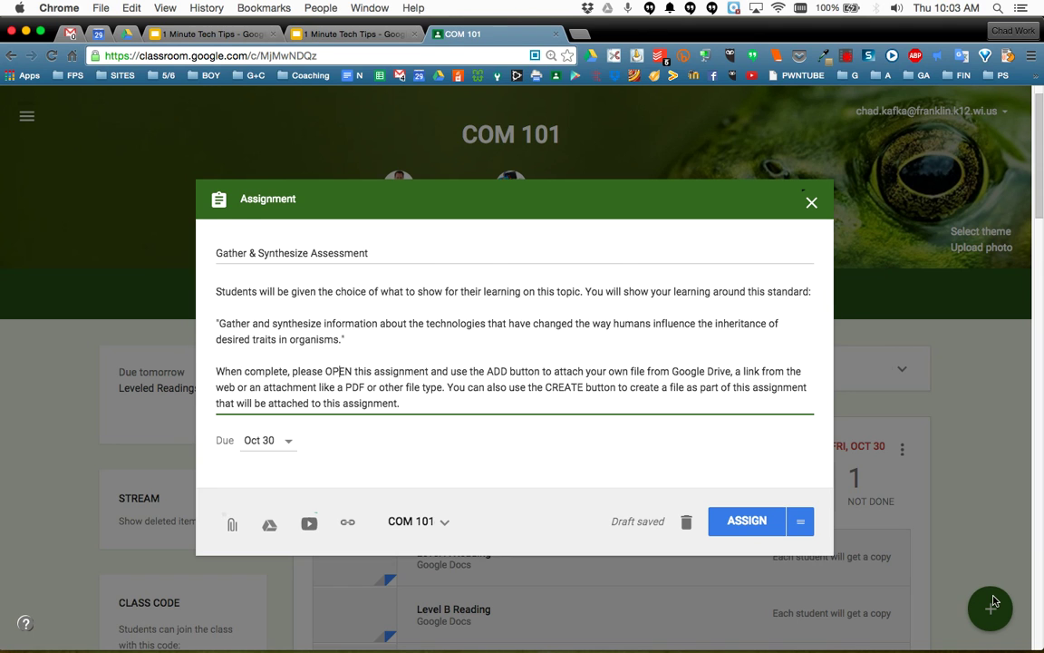
- Zoom in and highlight the quoted standard and the 'When complete' instructions paragraphs
{"action": "key", "text": "super+equal"}
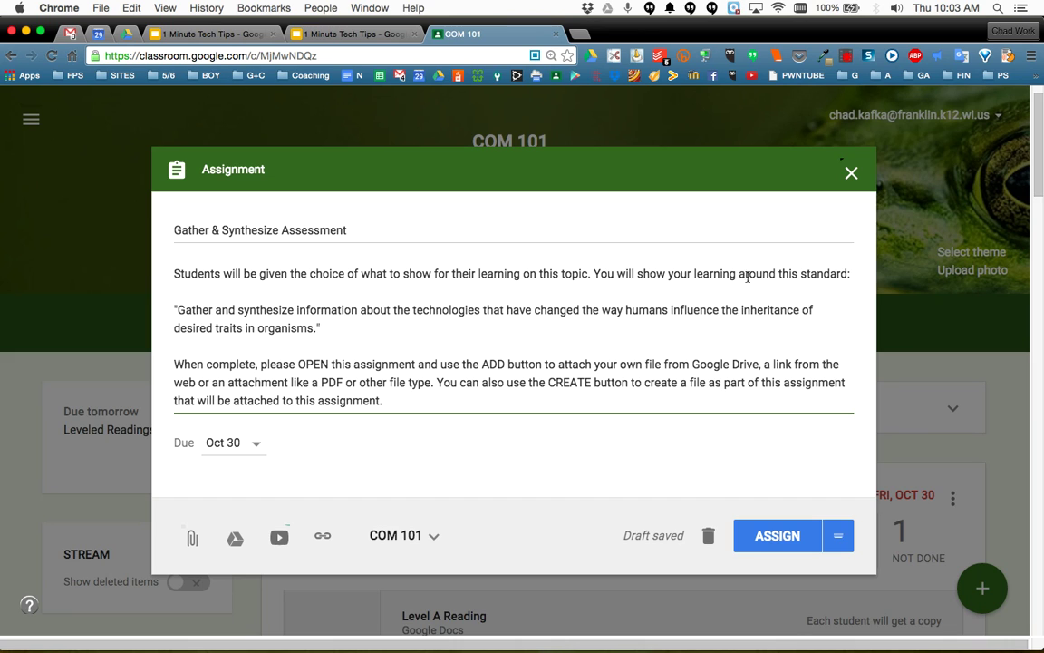
{"action": "triple_click", "coordinate": [354, 319]}
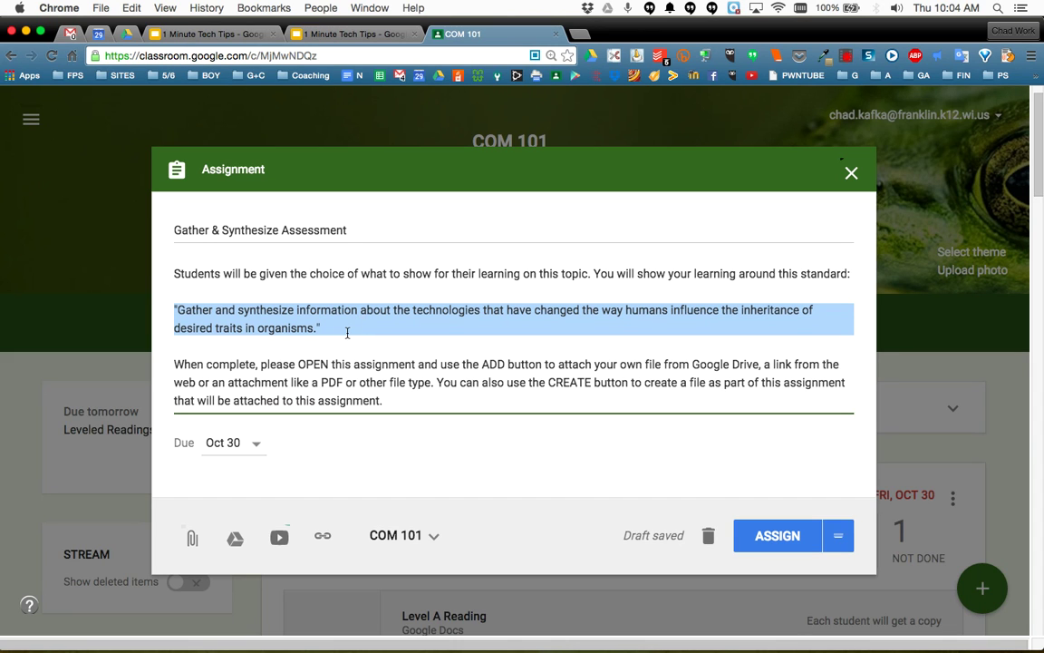
{"action": "triple_click", "coordinate": [243, 380]}
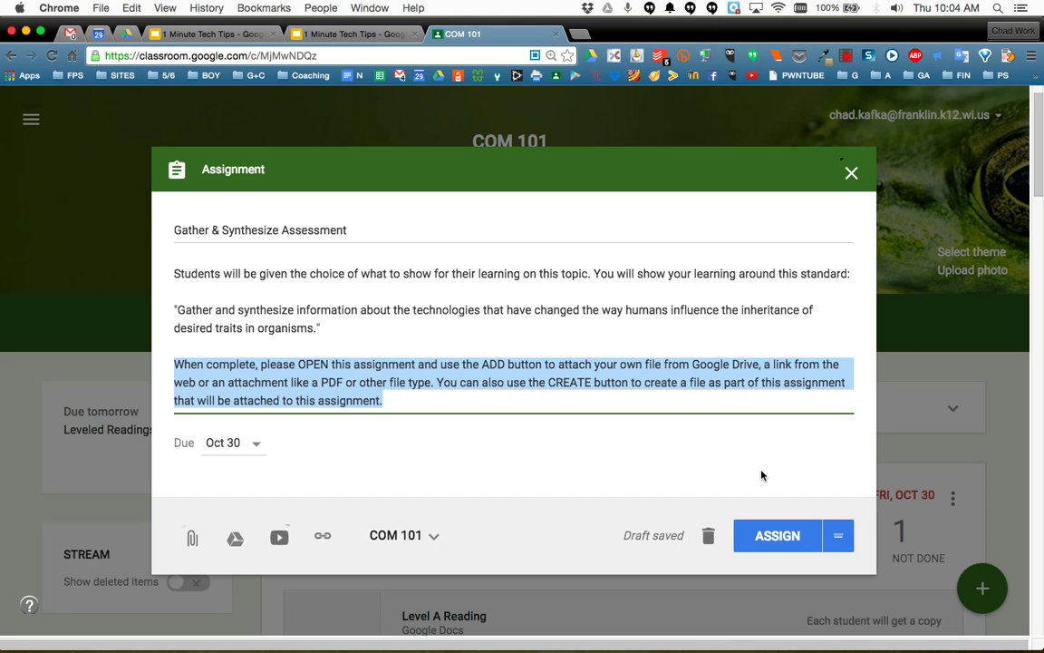
- Post the assignment, then reload the COM 101 stream in the student's window
{"action": "left_click", "coordinate": [780, 534]}
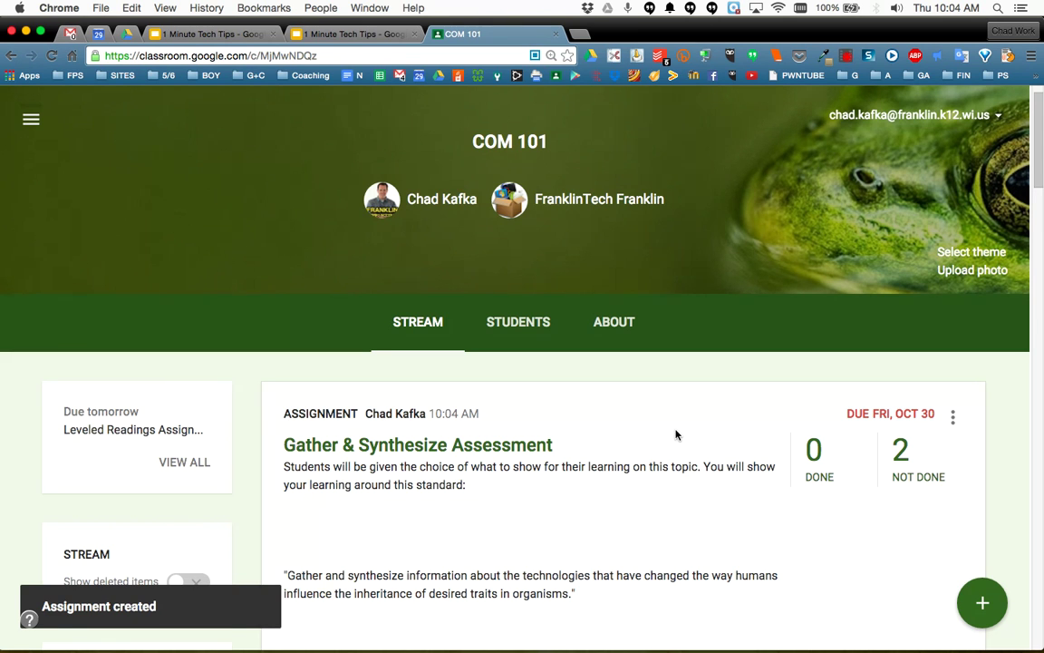
{"action": "key", "text": "super+grave"}
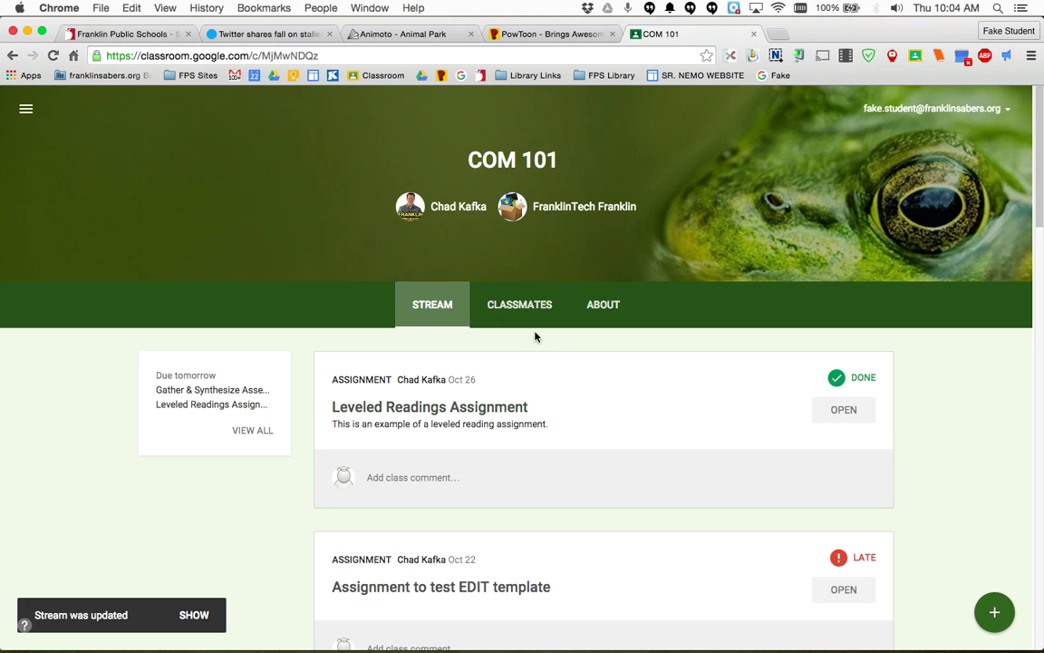
{"action": "left_click", "coordinate": [53, 58]}
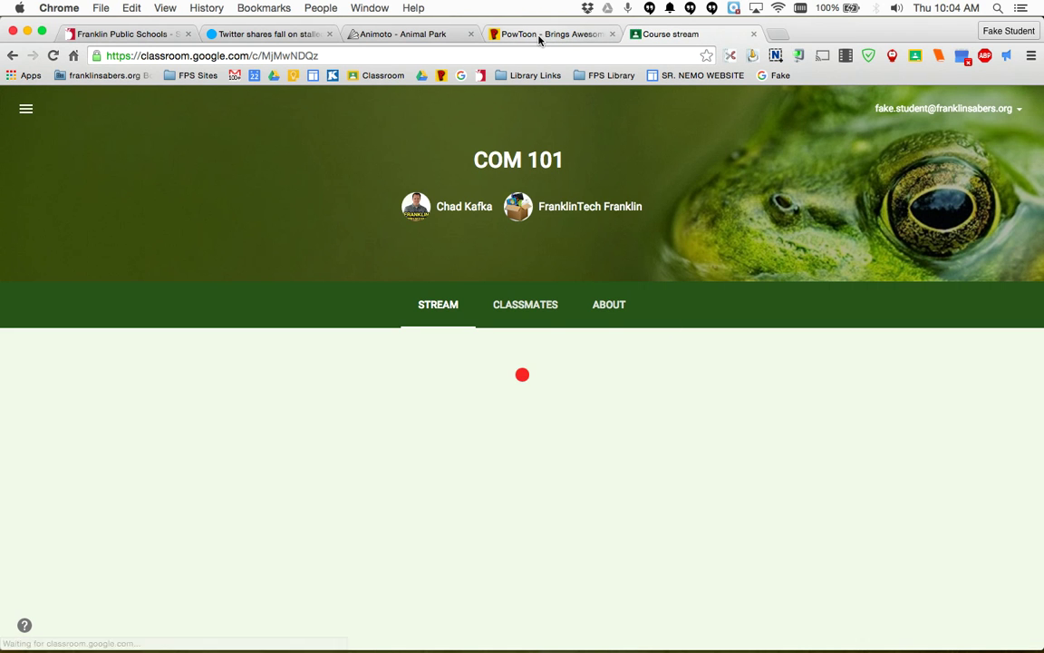
- Show the published PowToon presentation 'Kafka - Spies SS 4th' and its share address
{"action": "left_click", "coordinate": [537, 36]}
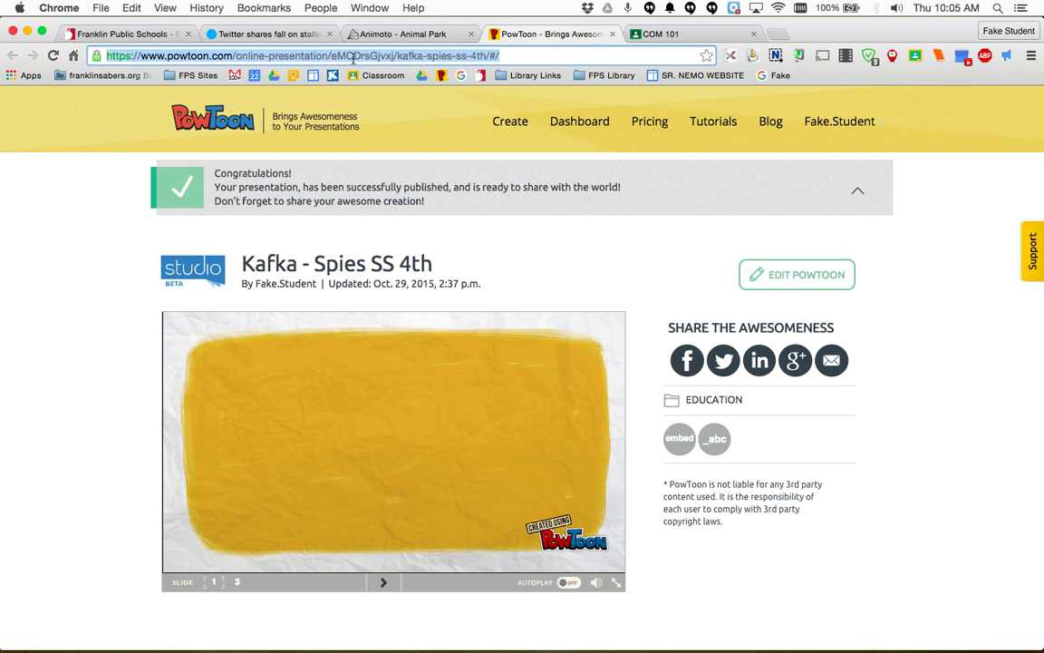
- Show the Animoto 'Animal Park' video page
{"action": "left_click", "coordinate": [407, 36]}
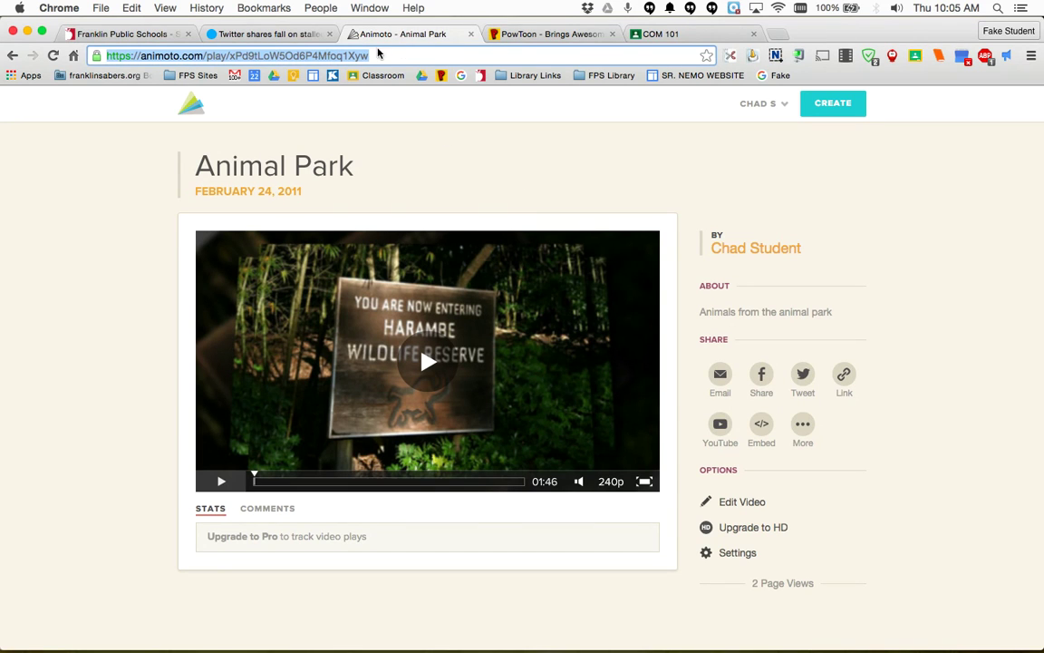
- Show the USA Today article 'Twitter shares fall on stalled user growth, forecast'
{"action": "left_click", "coordinate": [269, 36]}
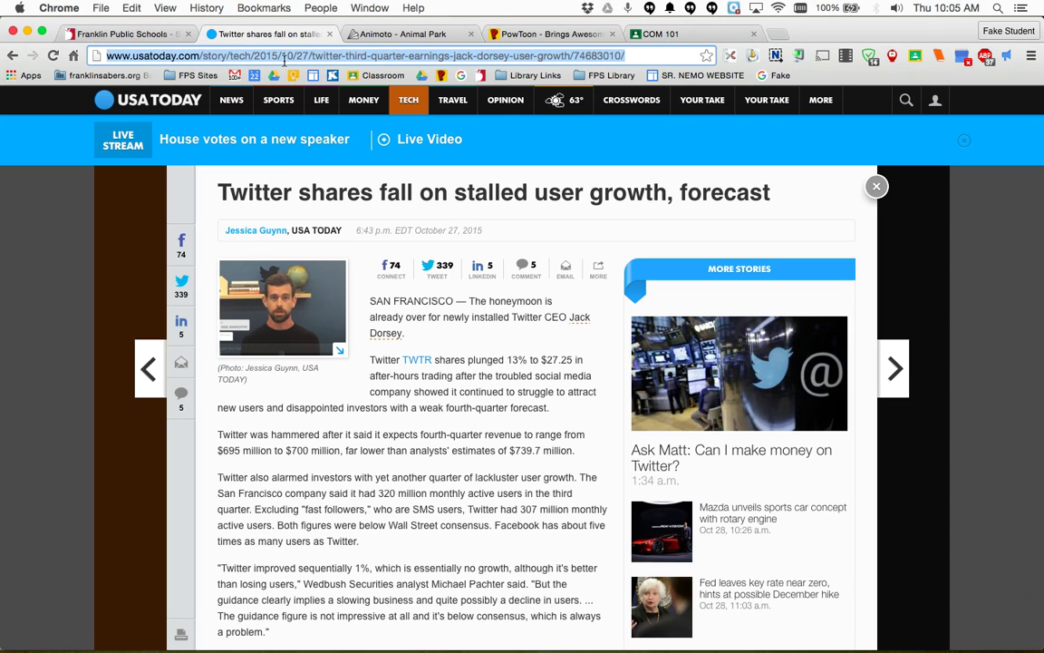
- As the student, open Gather & Synthesize Assessment from COM 101, zoomed in, down to Your work
{"action": "left_click", "coordinate": [671, 34]}
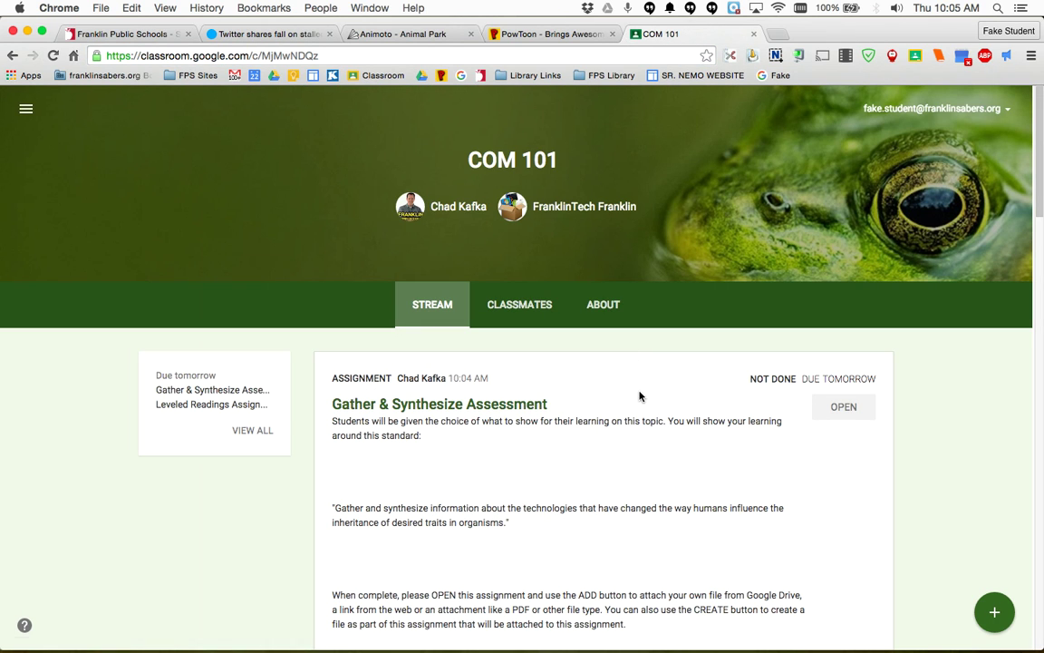
{"action": "scroll", "coordinate": [638, 439], "scroll_direction": "down", "scroll_amount": 4}
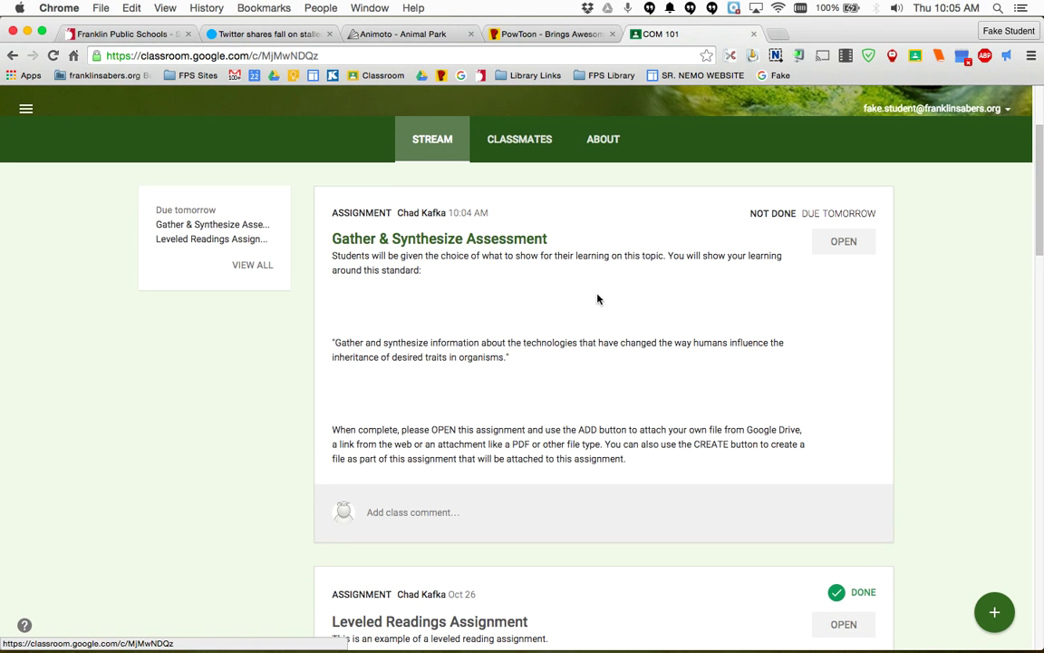
{"action": "left_click", "coordinate": [844, 242]}
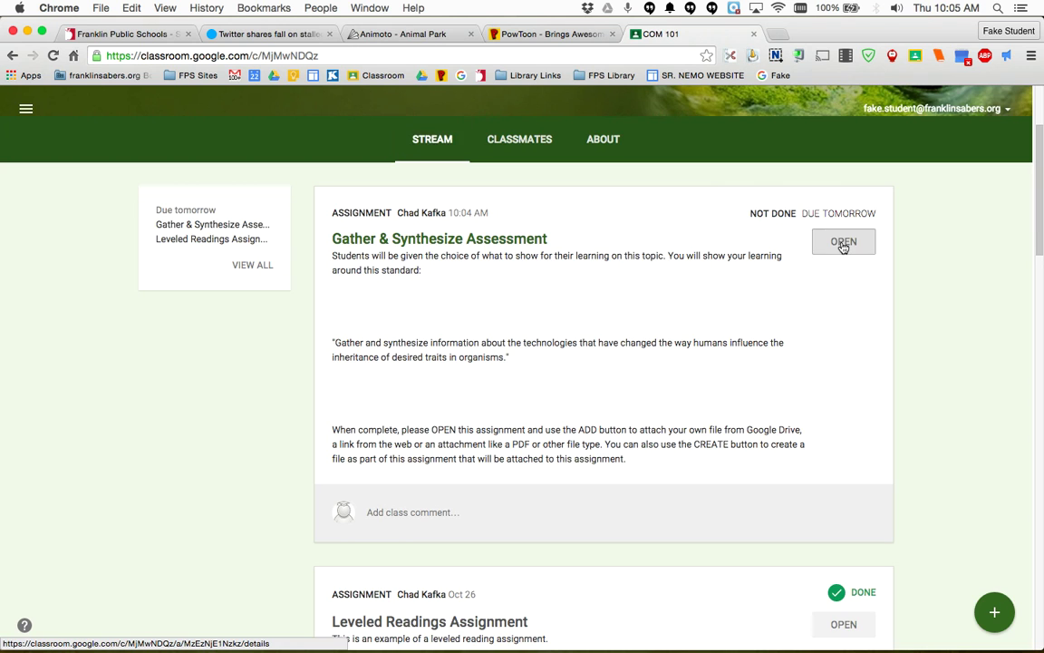
{"action": "key", "text": "super+equal"}
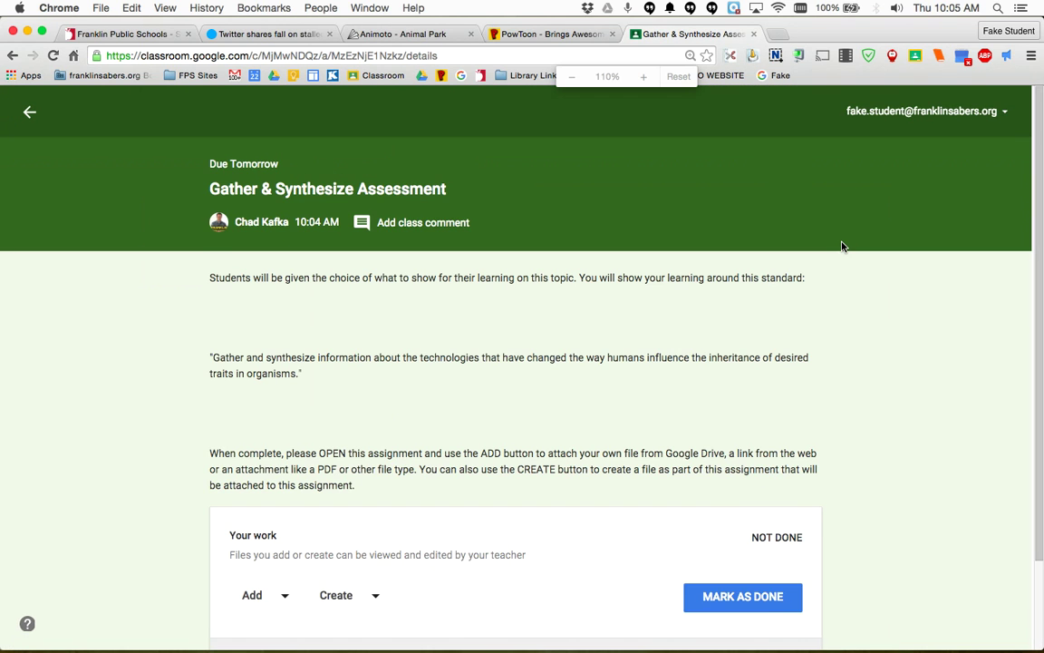
{"action": "key", "text": "super+equal"}
{"action": "scroll", "coordinate": [692, 277], "scroll_direction": "down", "scroll_amount": 5}
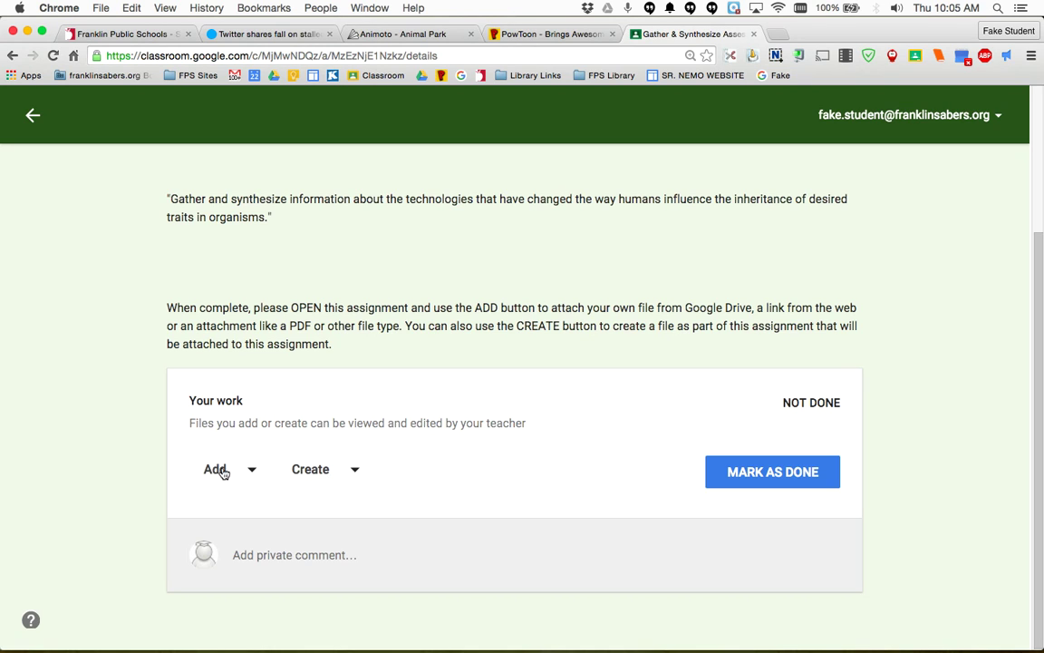
- Attach the pasted PowToon presentation URL as a link, abandoning the Google Drive picker
{"action": "left_click", "coordinate": [251, 470]}
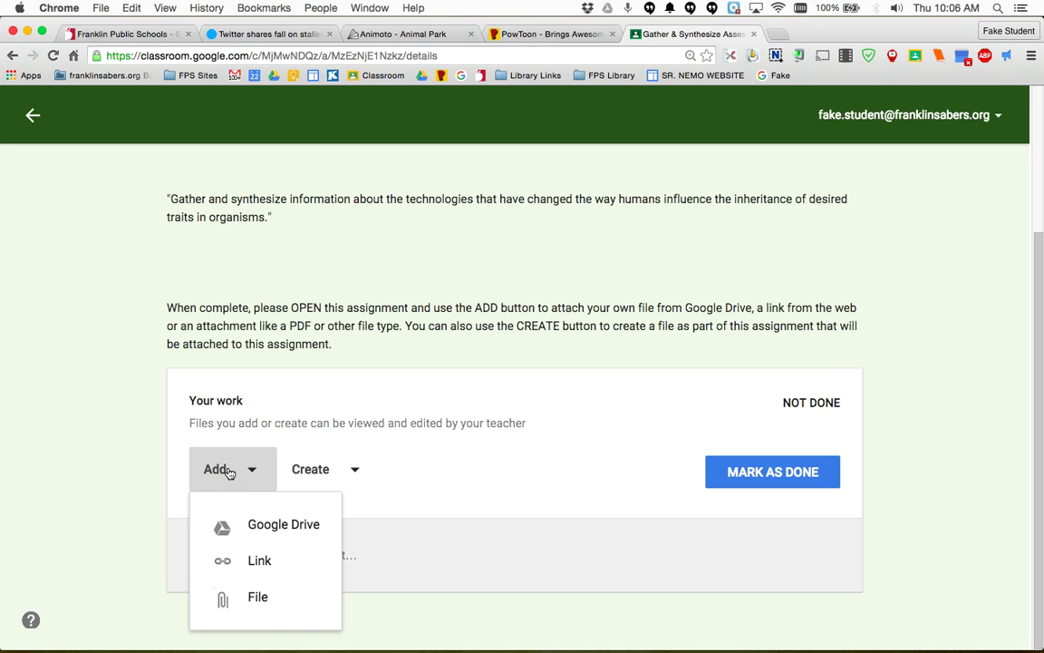
{"action": "left_click", "coordinate": [264, 531]}
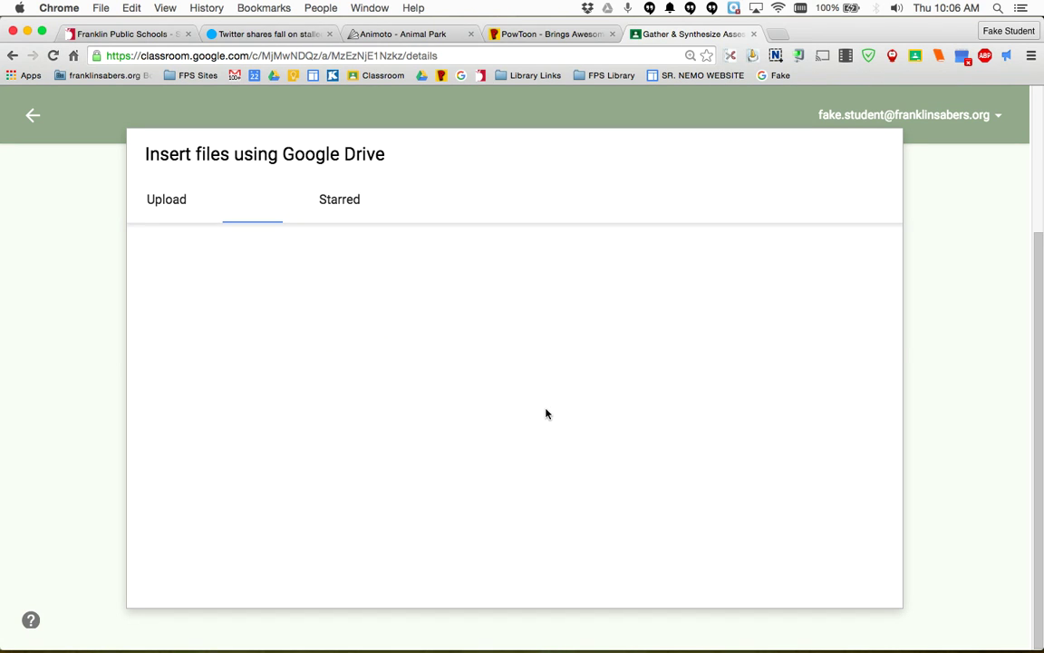
{"action": "left_click", "coordinate": [238, 575]}
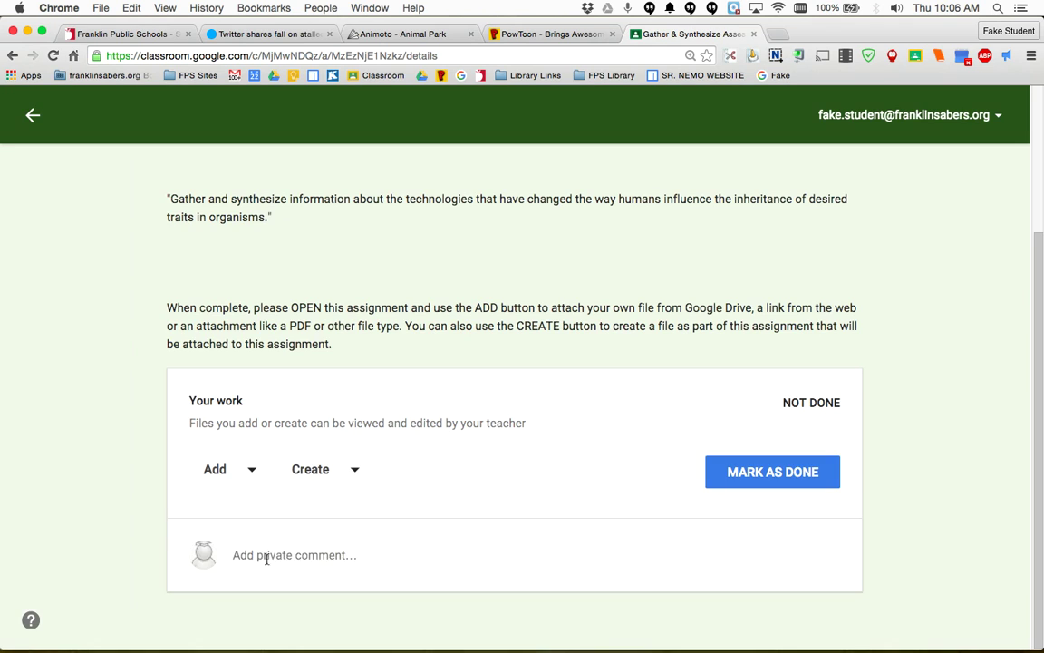
{"action": "left_click", "coordinate": [233, 460]}
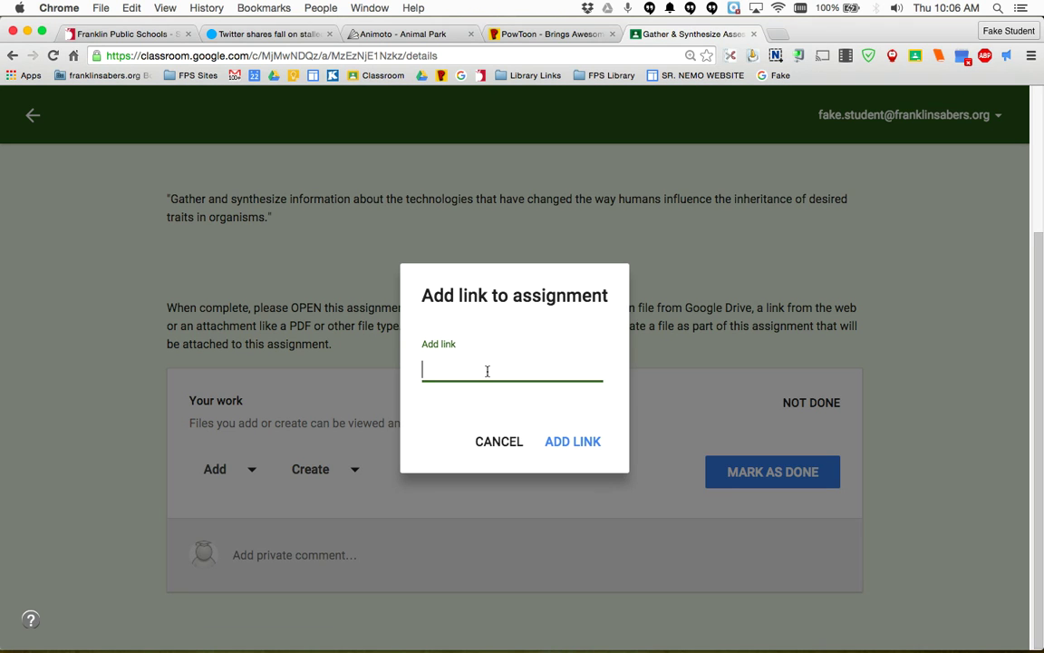
{"action": "key", "text": "super+v"}
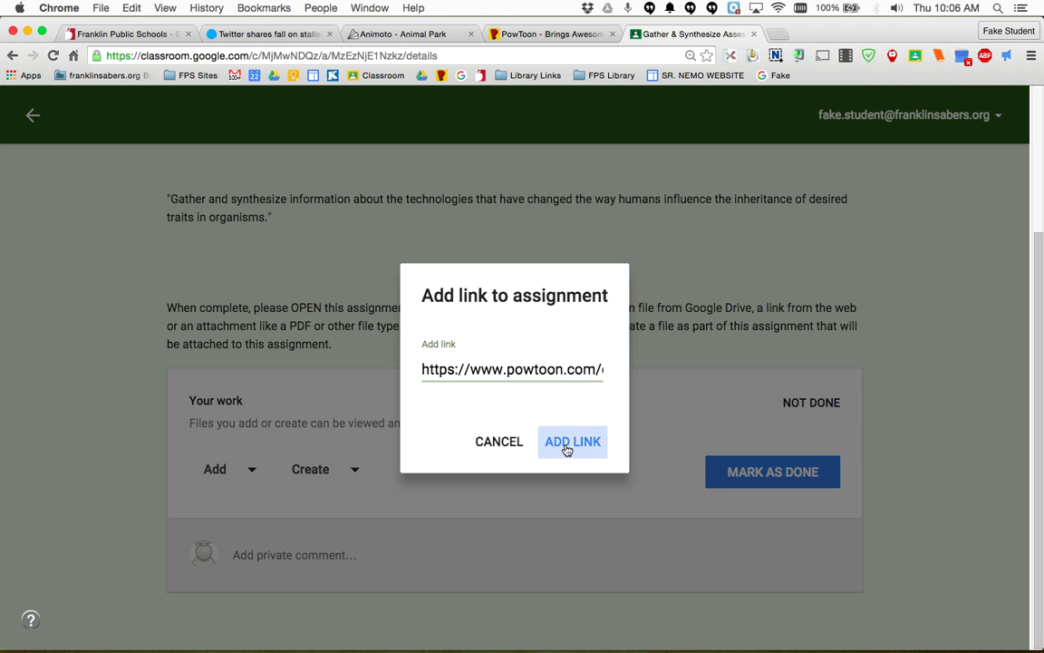
{"action": "left_click", "coordinate": [566, 444]}
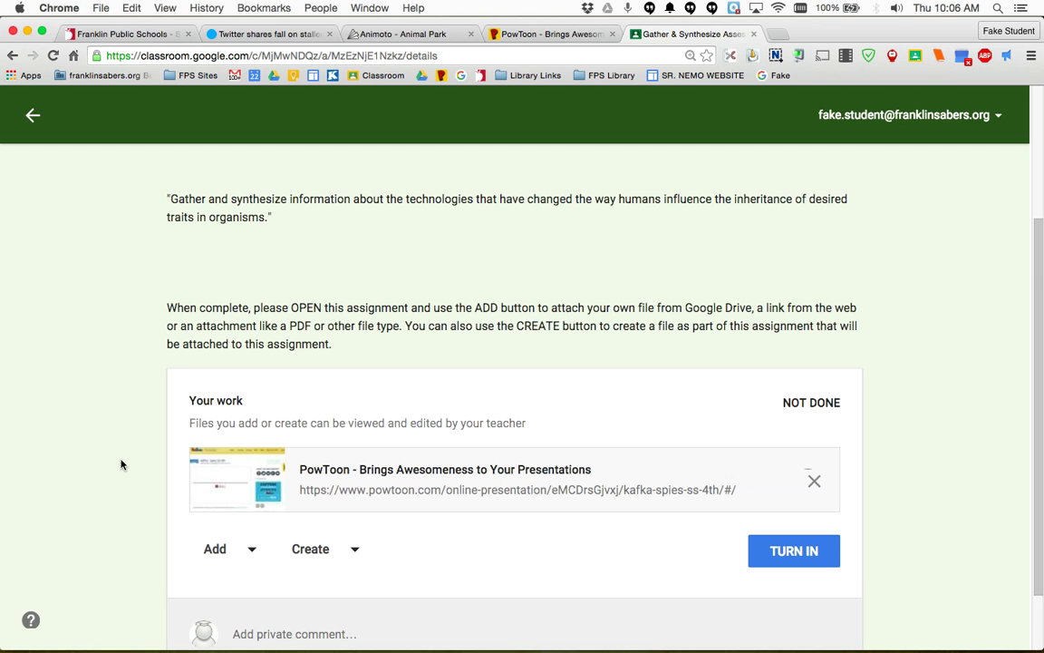
- Create a new Google Drawings file from the Create menu and attach it to Your work
{"action": "scroll", "coordinate": [130, 470], "scroll_direction": "down", "scroll_amount": 2}
{"action": "left_click", "coordinate": [244, 477]}
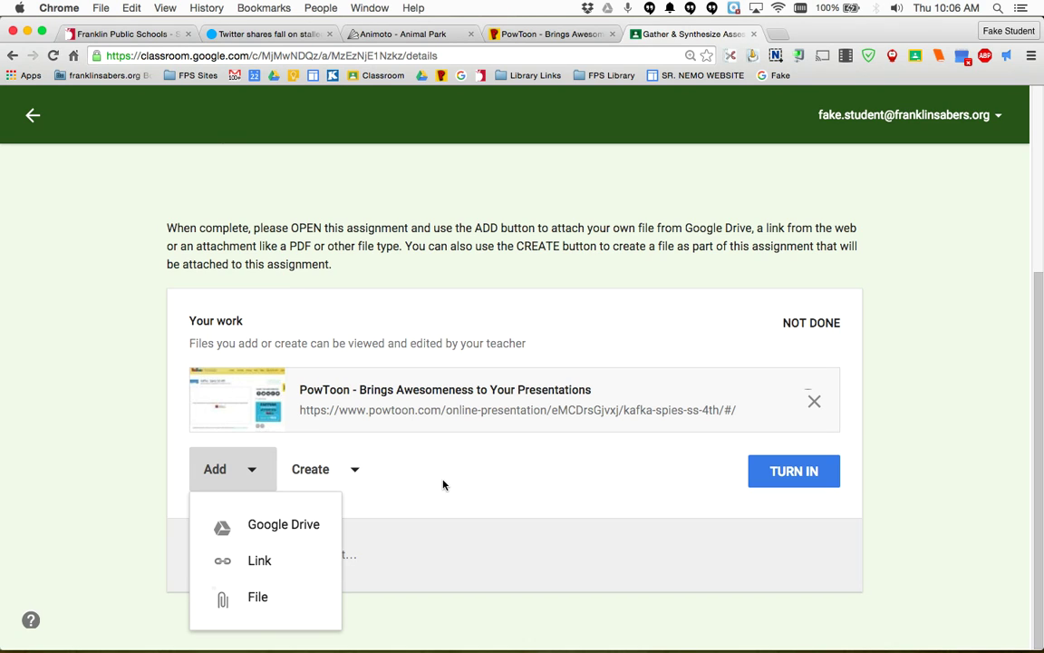
{"action": "left_click", "coordinate": [375, 473]}
{"action": "left_click", "coordinate": [324, 473]}
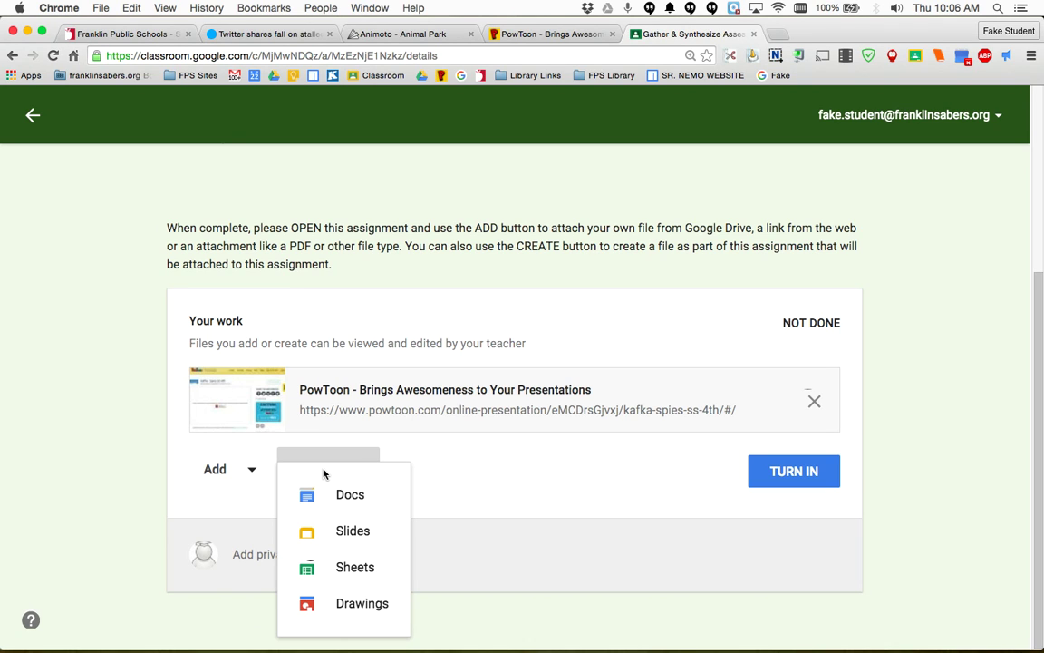
{"action": "left_click", "coordinate": [361, 604]}
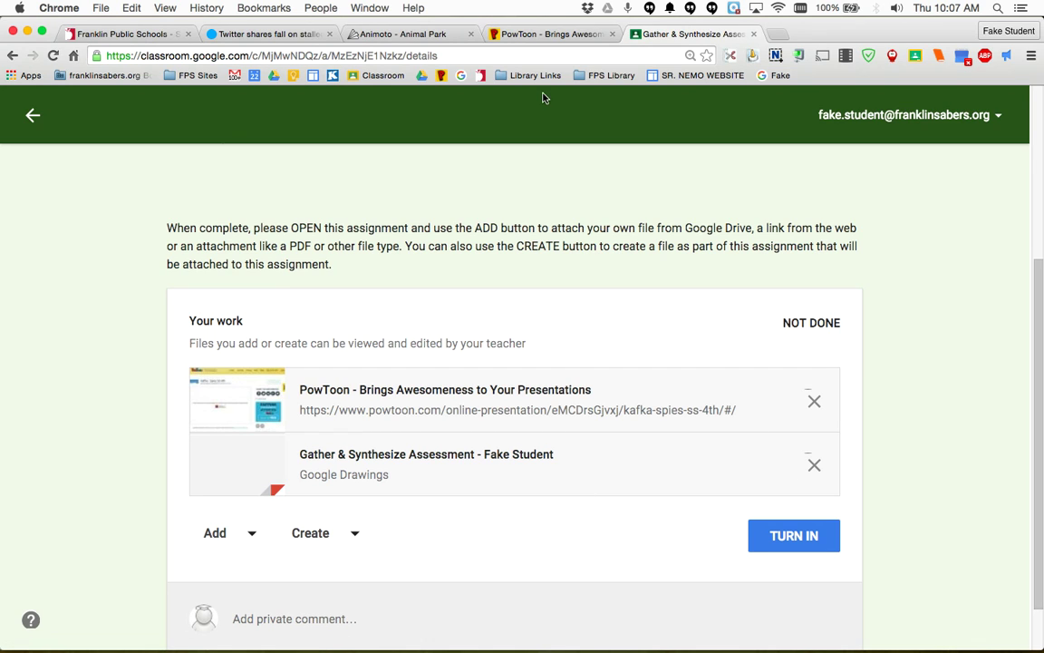
- Present the 1 Minute Tech Tips tutorial to the mobile-apps slide, then return to the title slide
{"action": "key", "text": "super+grave"}
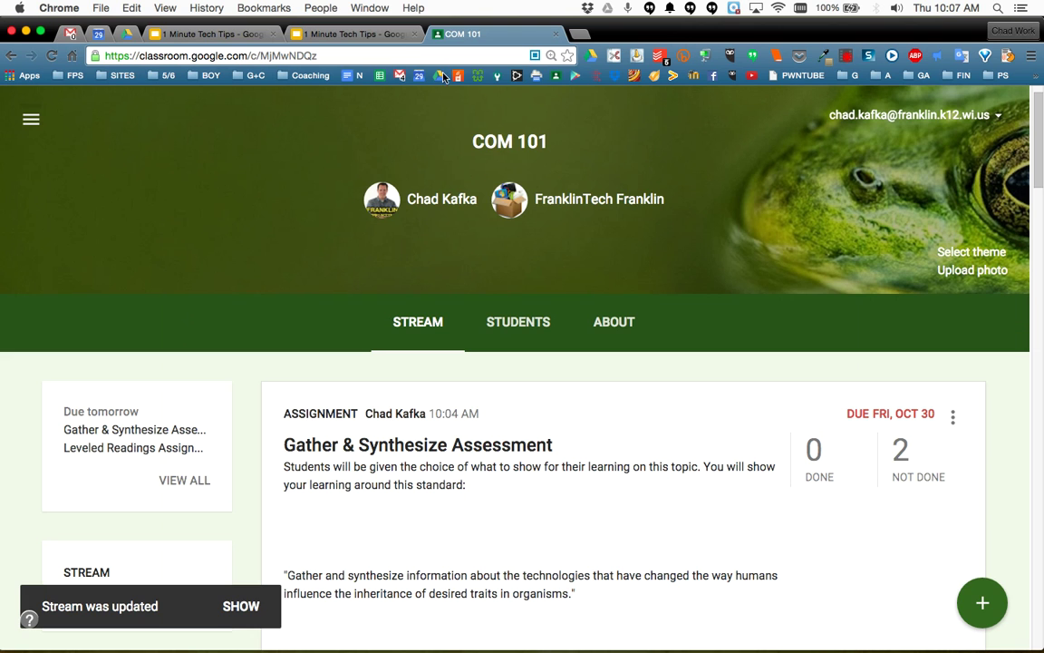
{"action": "left_click", "coordinate": [313, 34]}
{"action": "key", "text": "Right"}
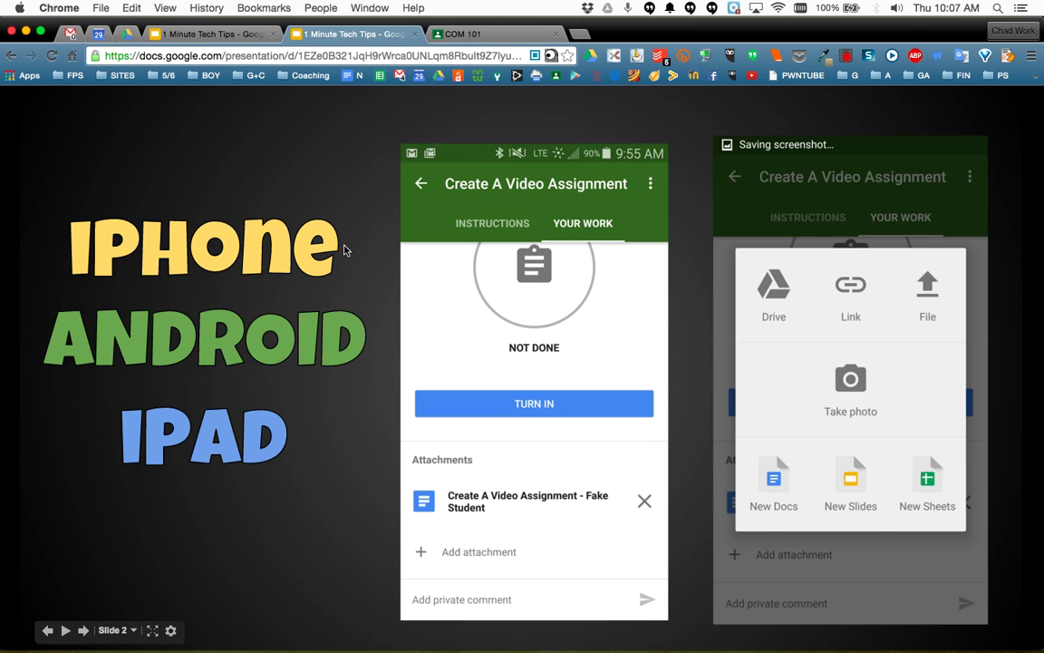
{"action": "key", "text": "Right"}
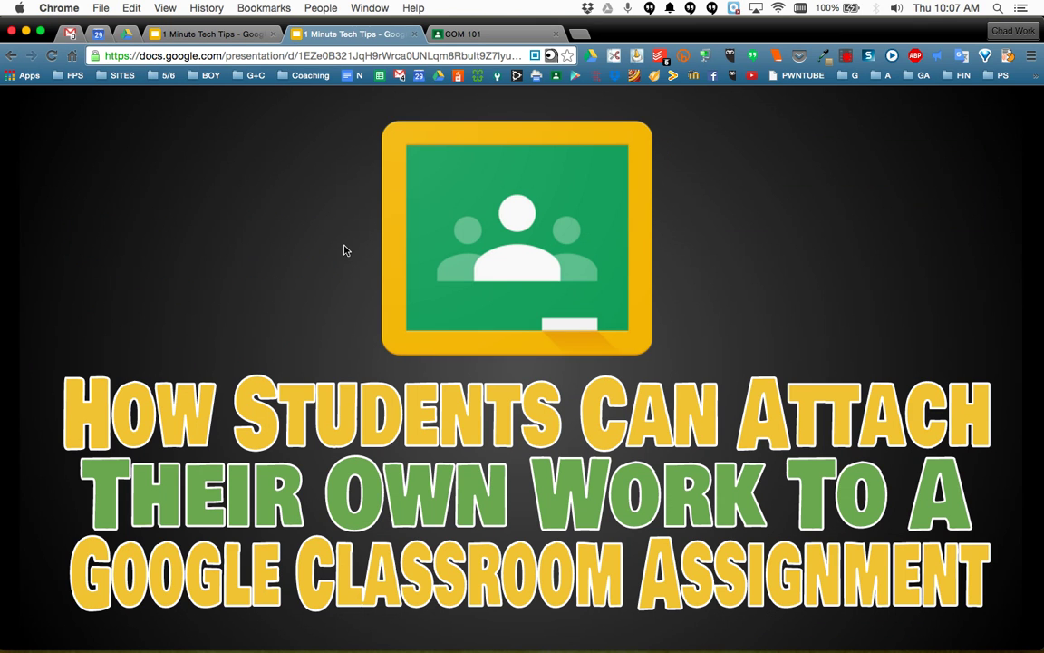